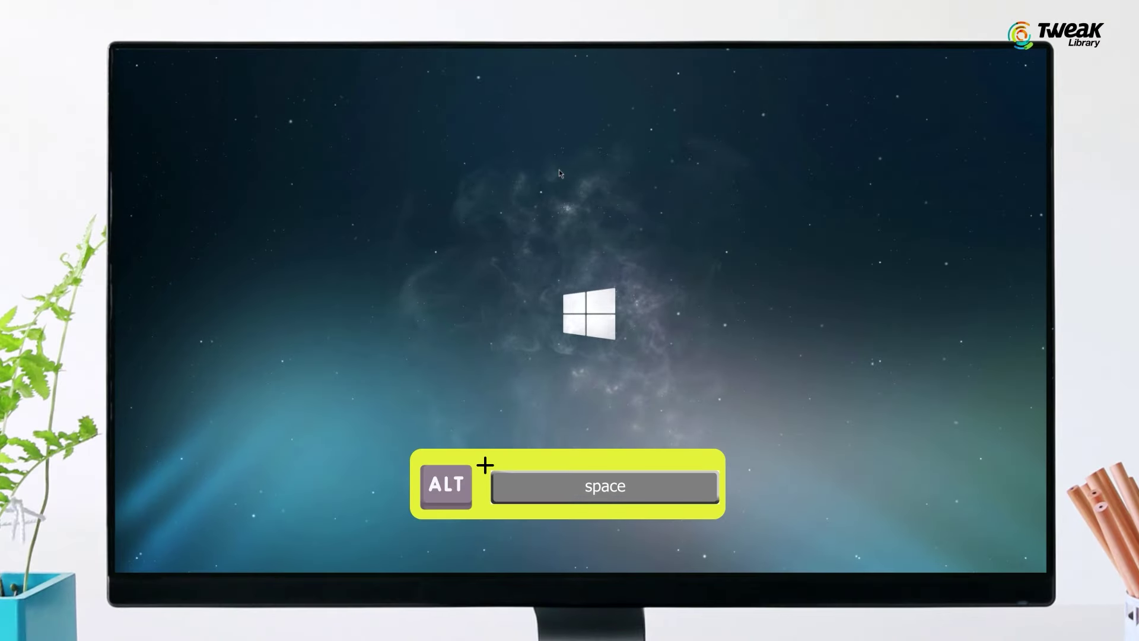
Bring up the PowerToys Run launcher with Alt+Space.
key("alt+space")
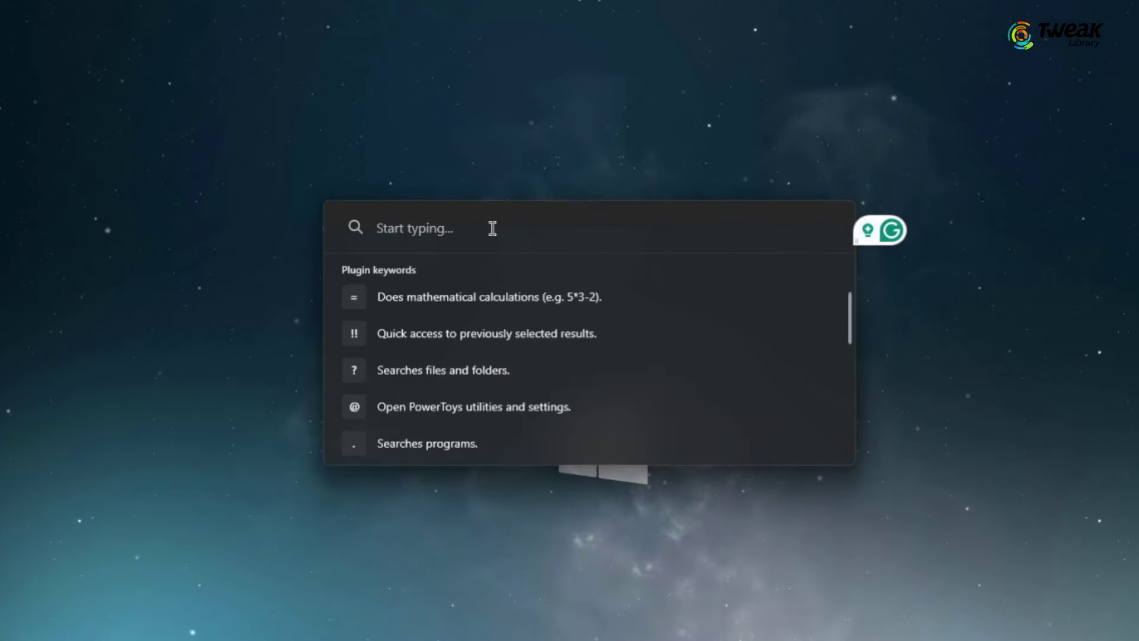
type("=")
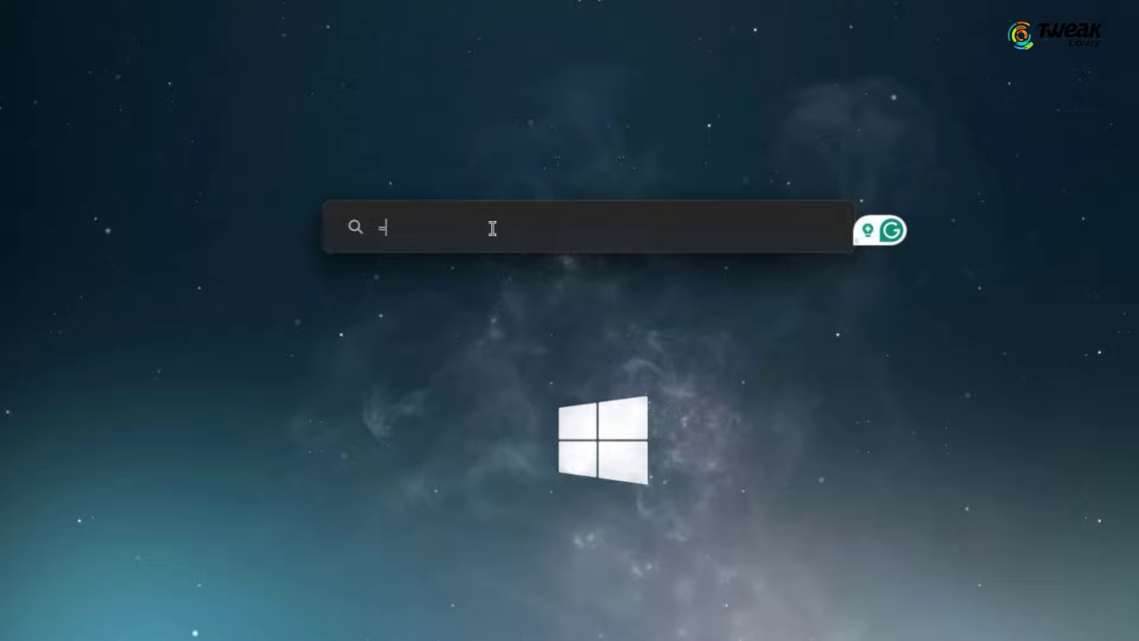
type("5*")
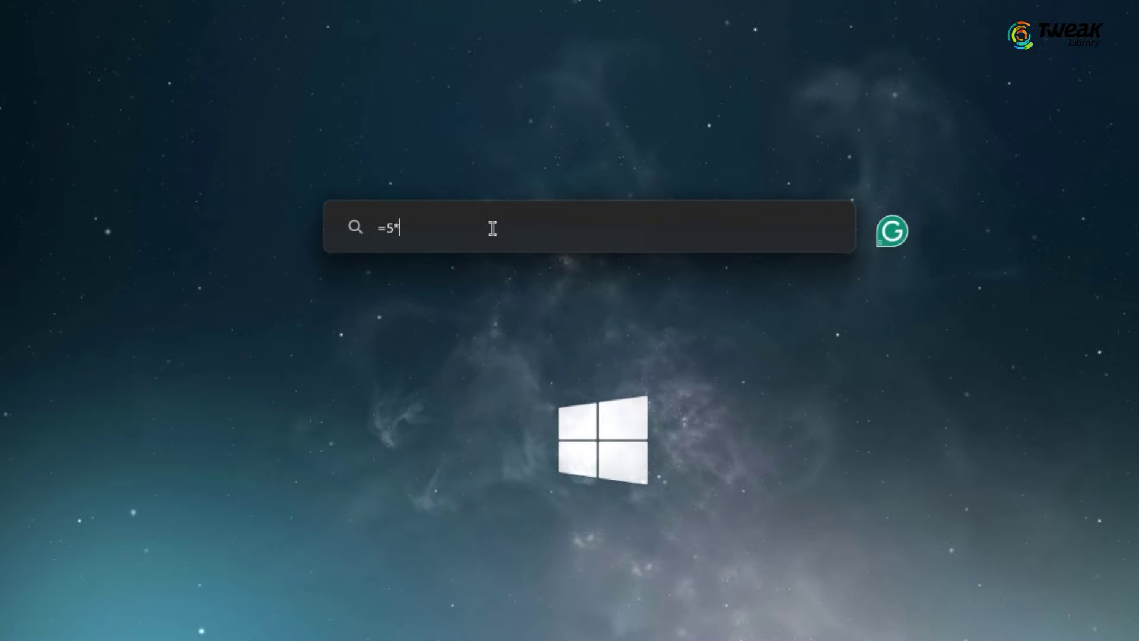
type("4")
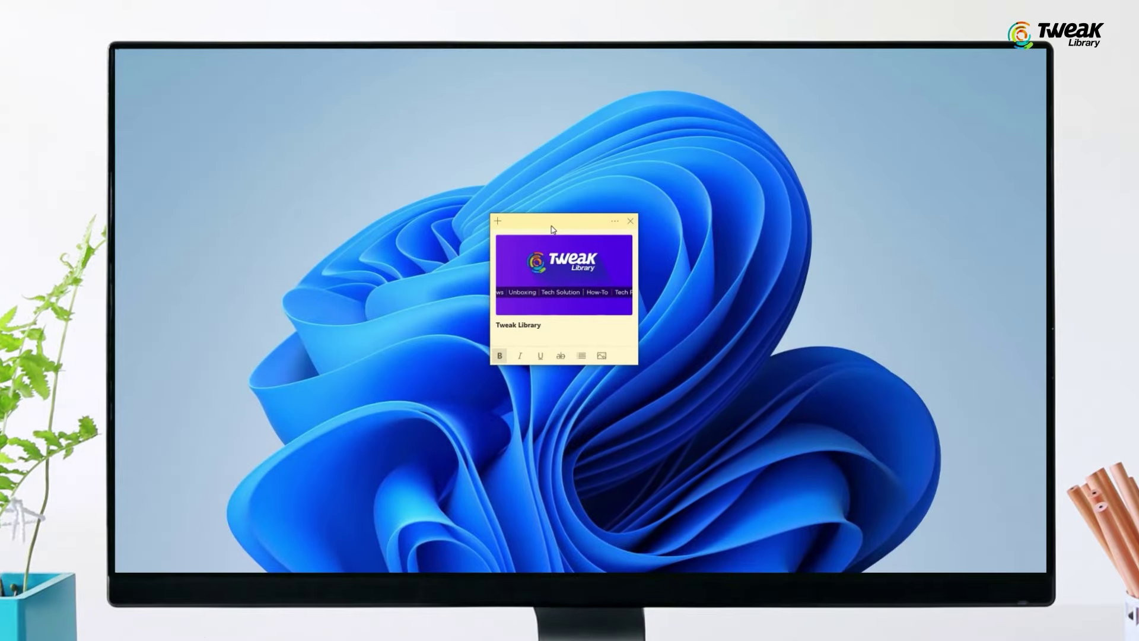
Pin the Tweak Library sticky note above File Explorer with Ctrl+Win+T.
left_click_drag(551, 230, 563, 225)
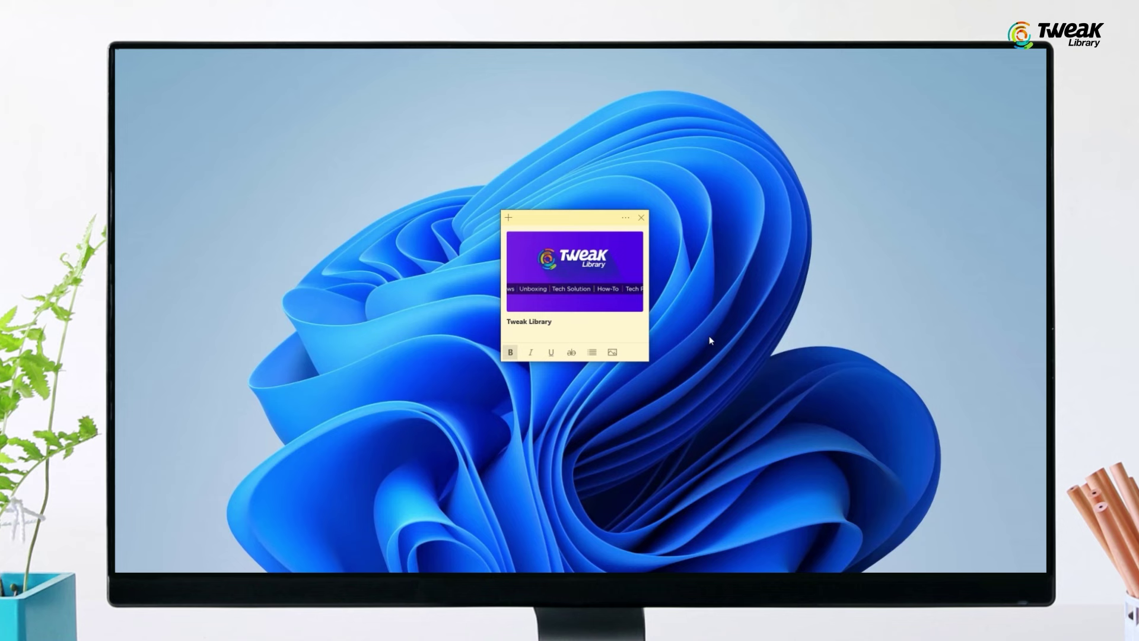
key("super+e")
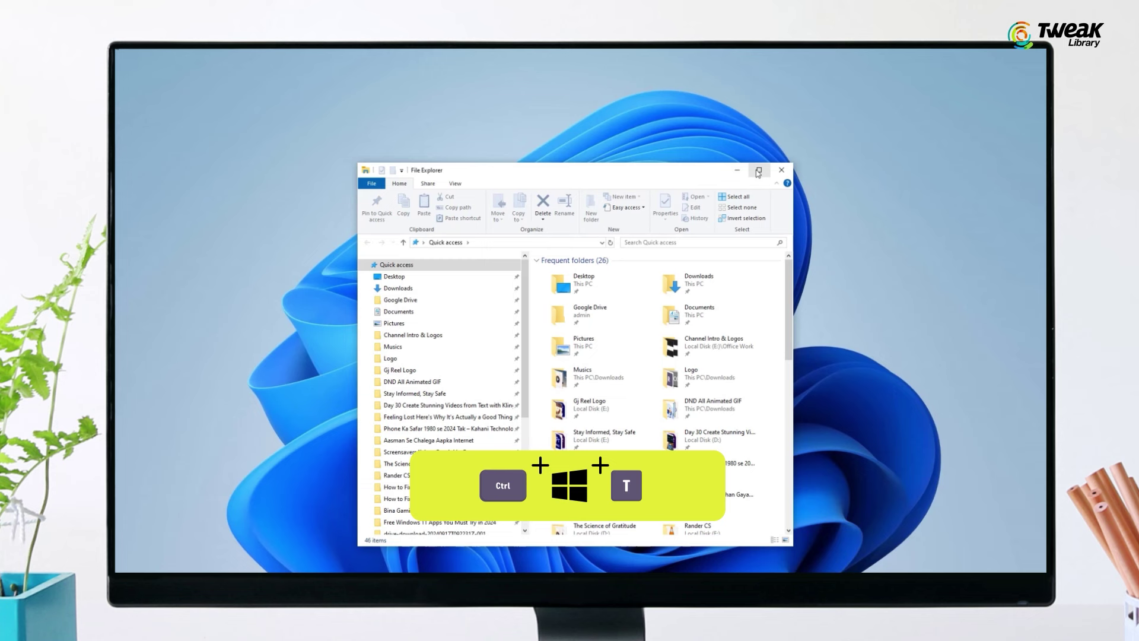
left_click(737, 173)
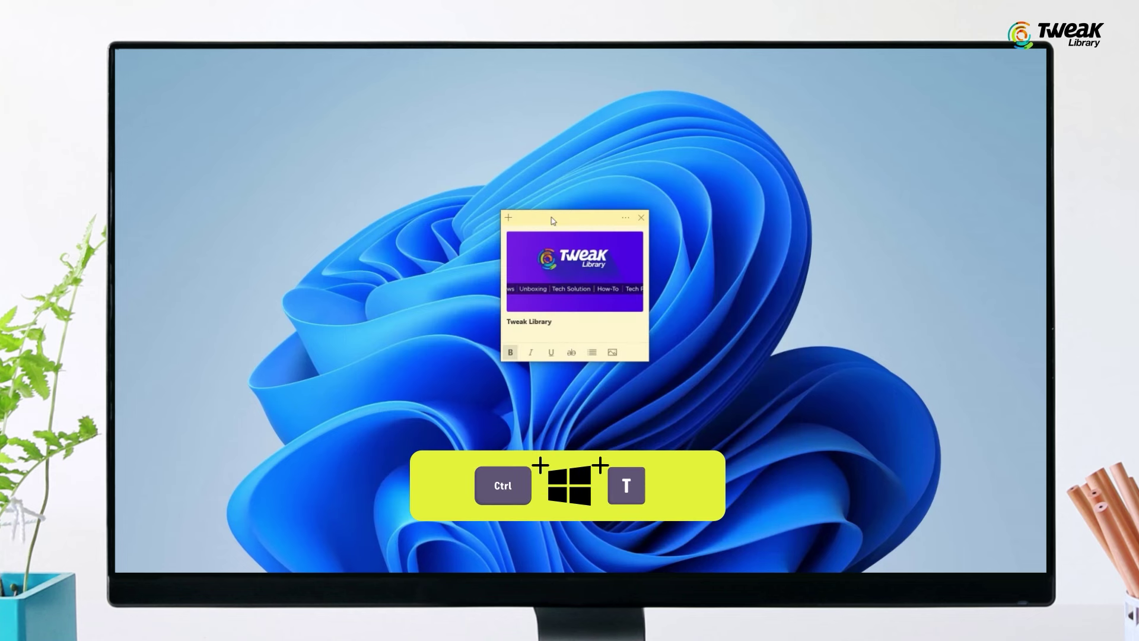
key("ctrl+super+t")
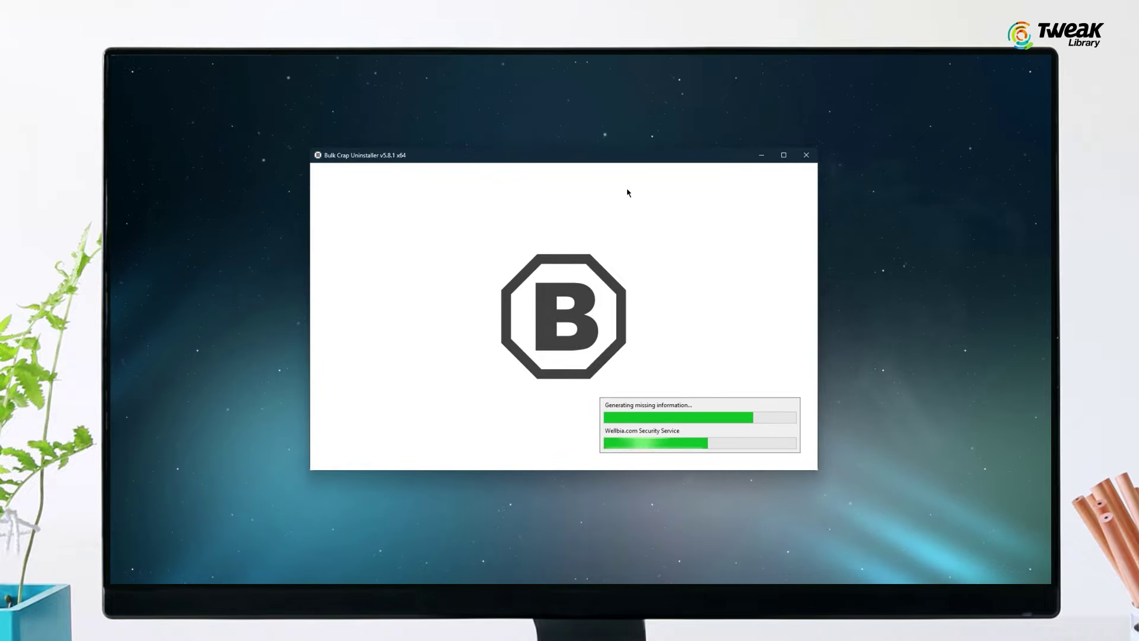
scroll(496, 150, "down", 3)
scroll(496, 151, "down", 3)
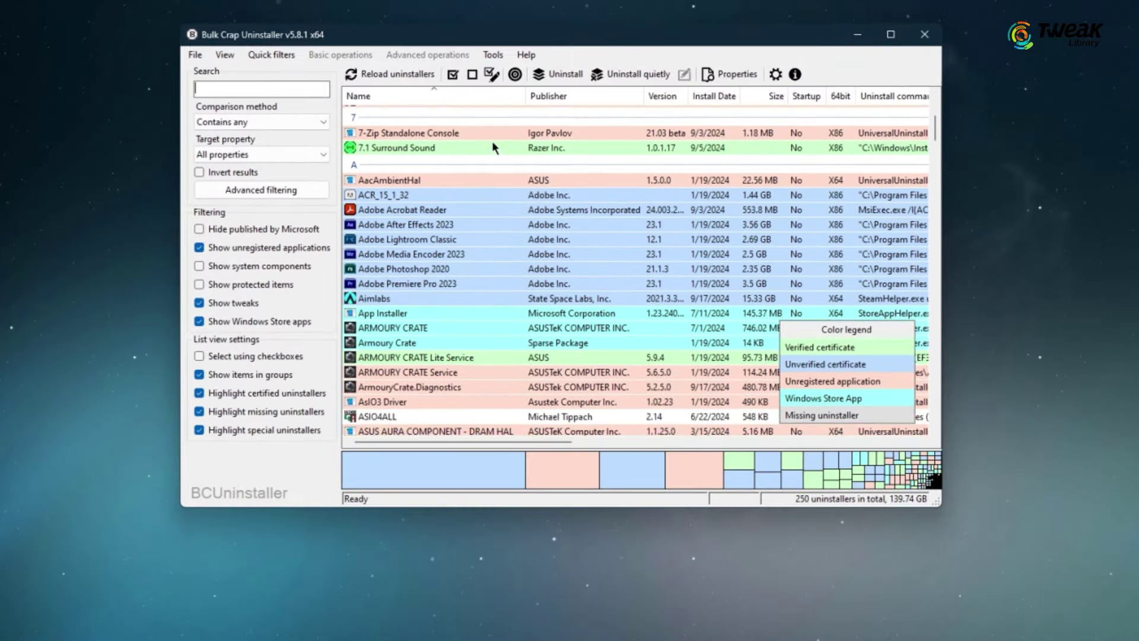
scroll(492, 141, "down", 3)
scroll(489, 135, "down", 5)
scroll(488, 126, "down", 5)
scroll(487, 126, "down", 5)
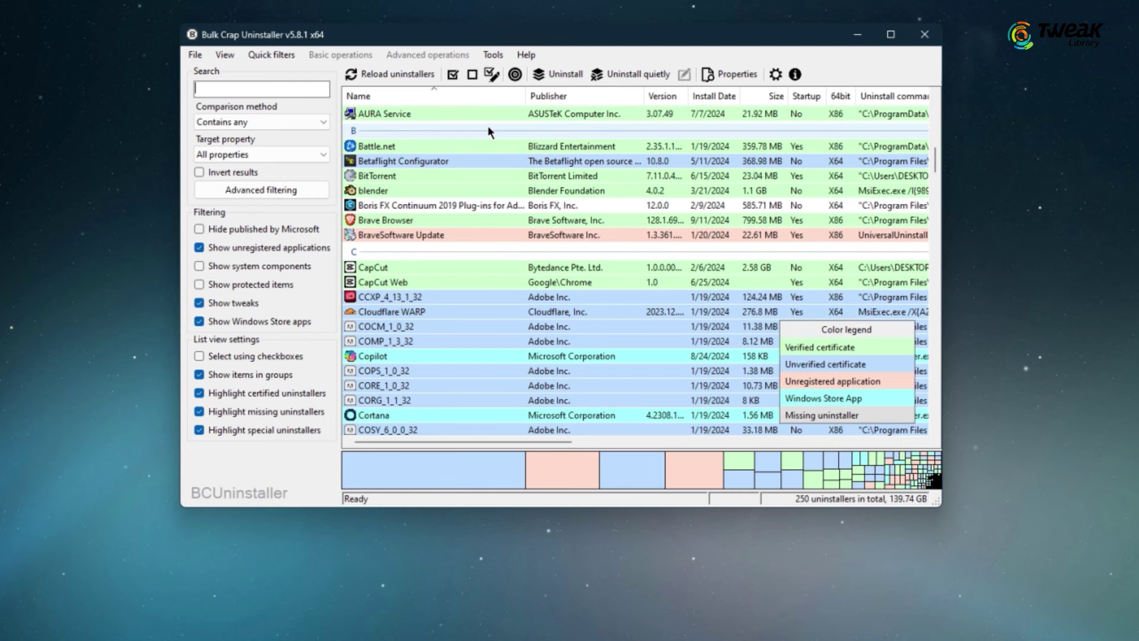
scroll(487, 126, "down", 5)
scroll(486, 122, "down", 3)
scroll(486, 122, "down", 3)
scroll(486, 122, "down", 3)
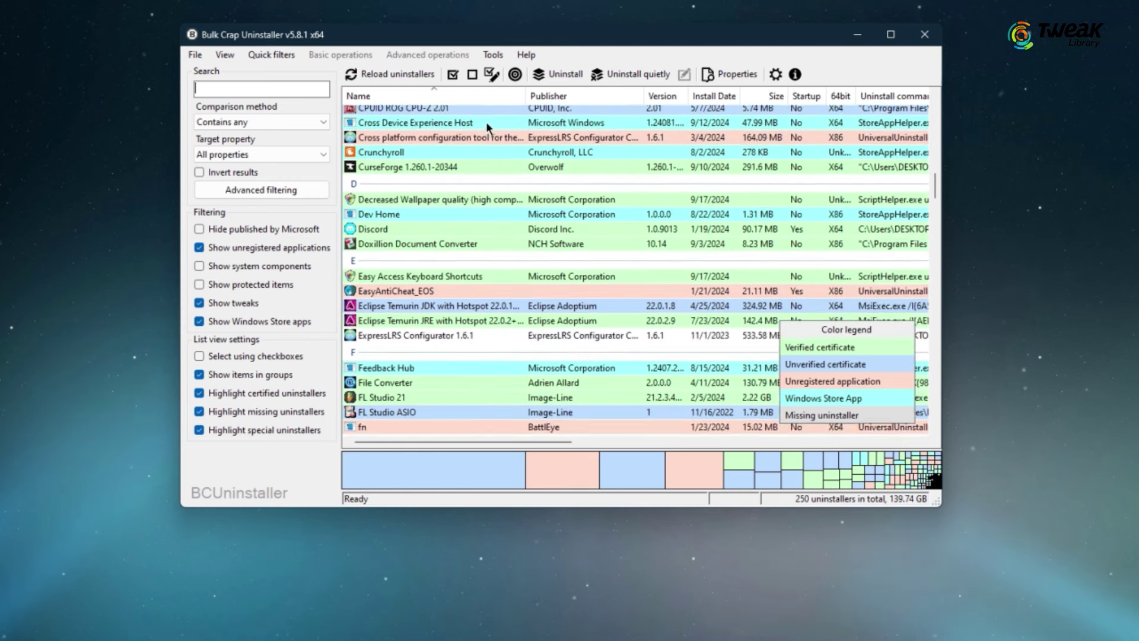
scroll(485, 122, "down", 3)
scroll(476, 202, "down", 3)
scroll(481, 256, "down", 3)
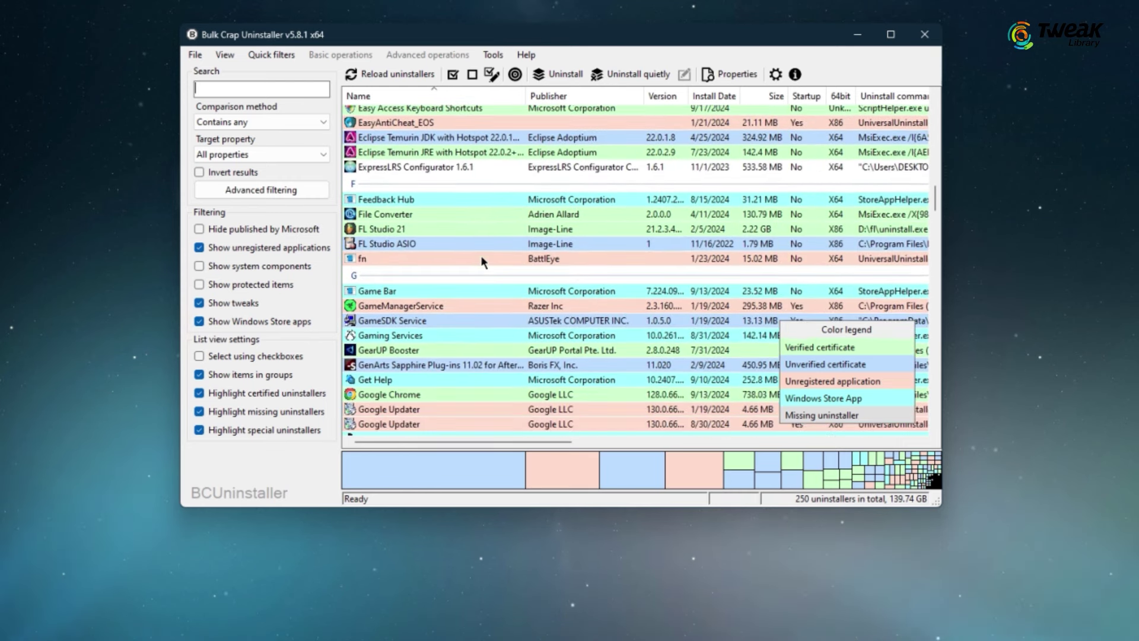
scroll(481, 256, "down", 3)
scroll(481, 256, "down", 3)
scroll(481, 255, "down", 3)
scroll(480, 256, "down", 5)
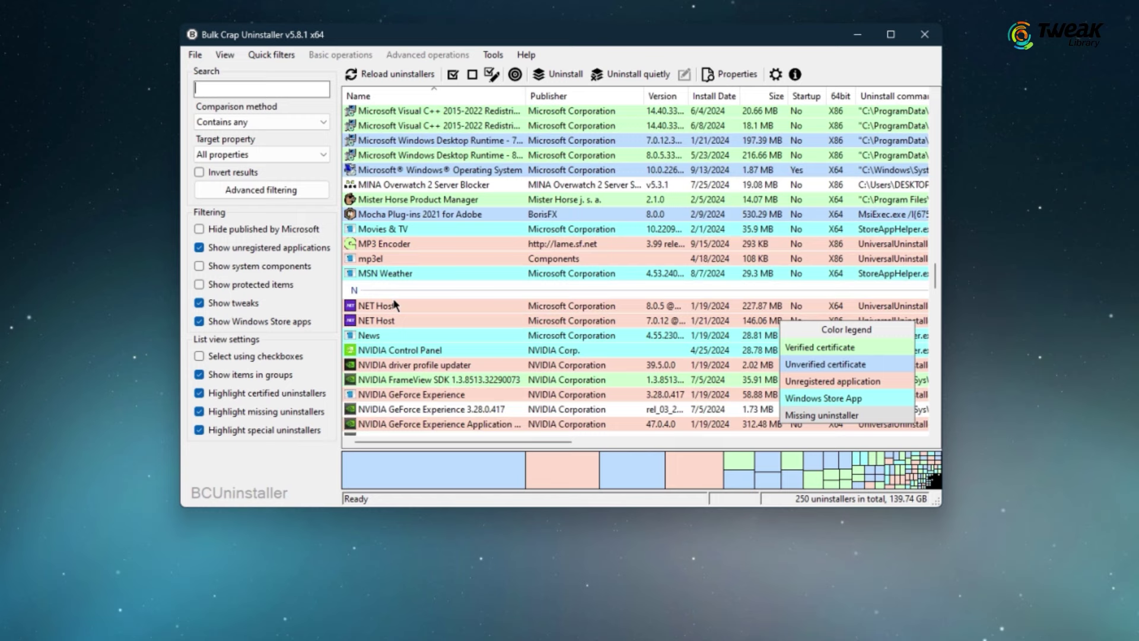
Quietly uninstall MSN Weather and continue through the uninstall wizard.
left_click(434, 273)
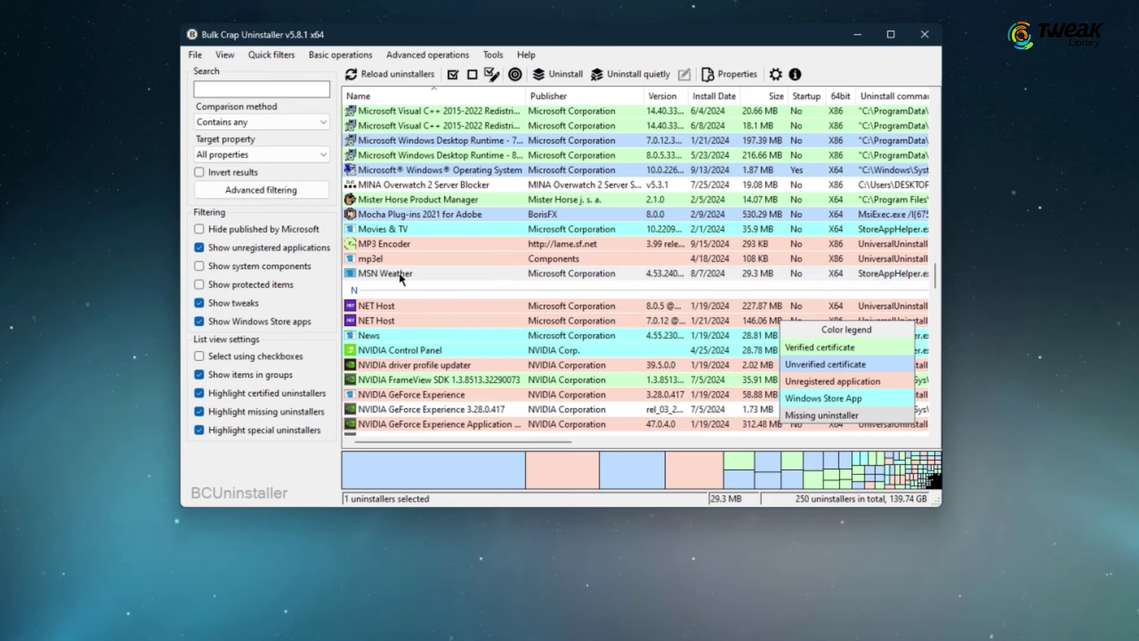
left_click(630, 74)
left_click(716, 455)
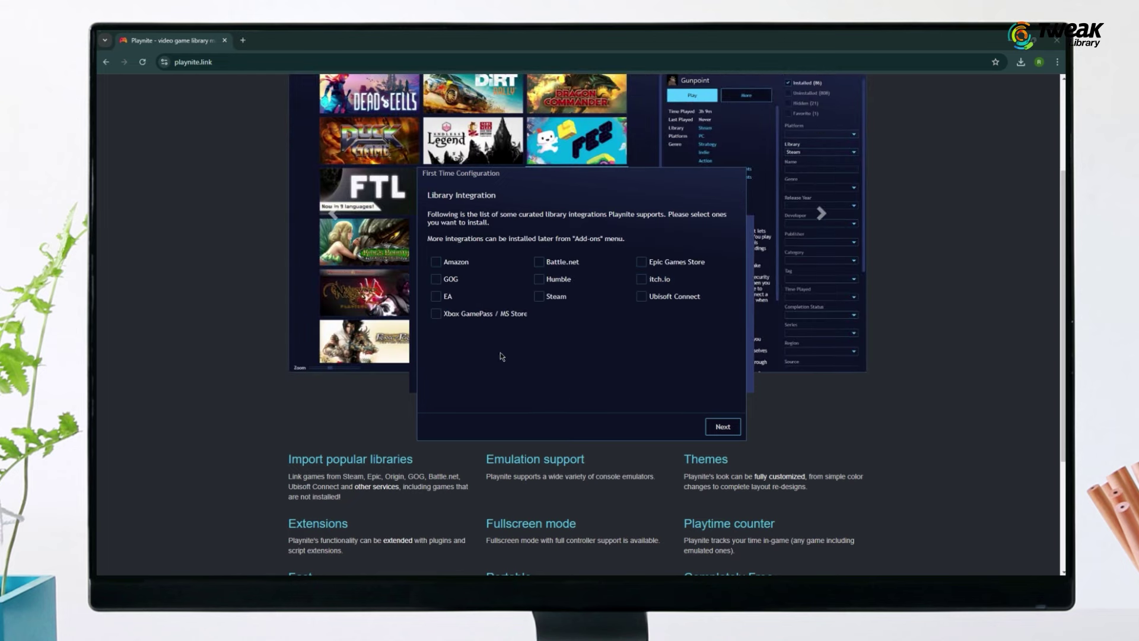
Enable the Battle.net, Epic Games Store and Steam integrations and continue setup.
left_click(540, 262)
left_click(641, 262)
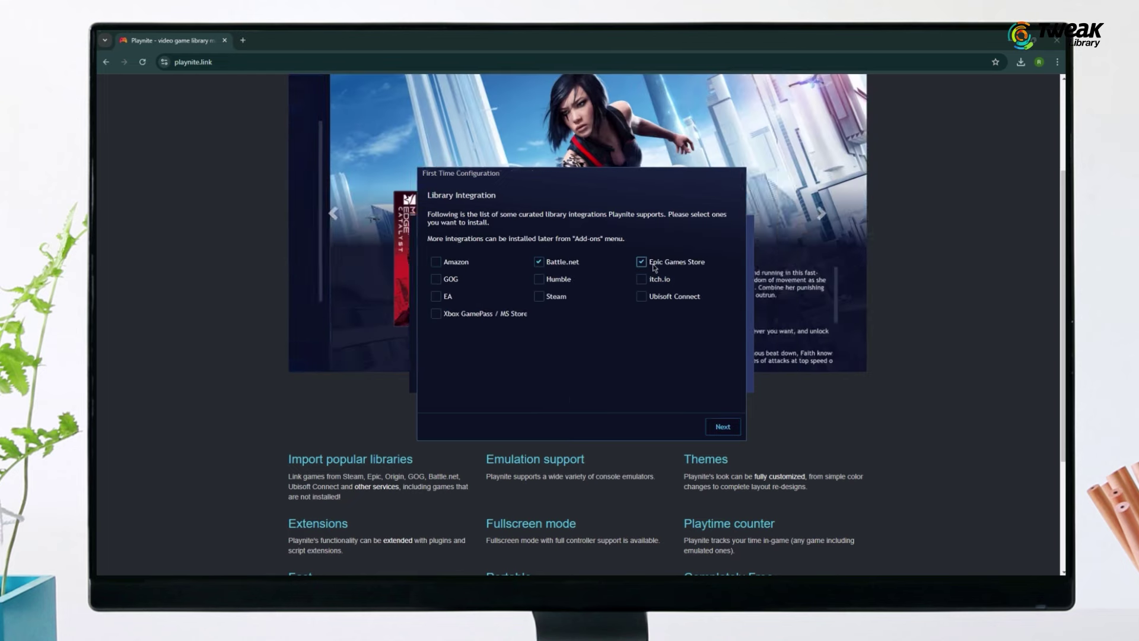
left_click(539, 297)
left_click(723, 427)
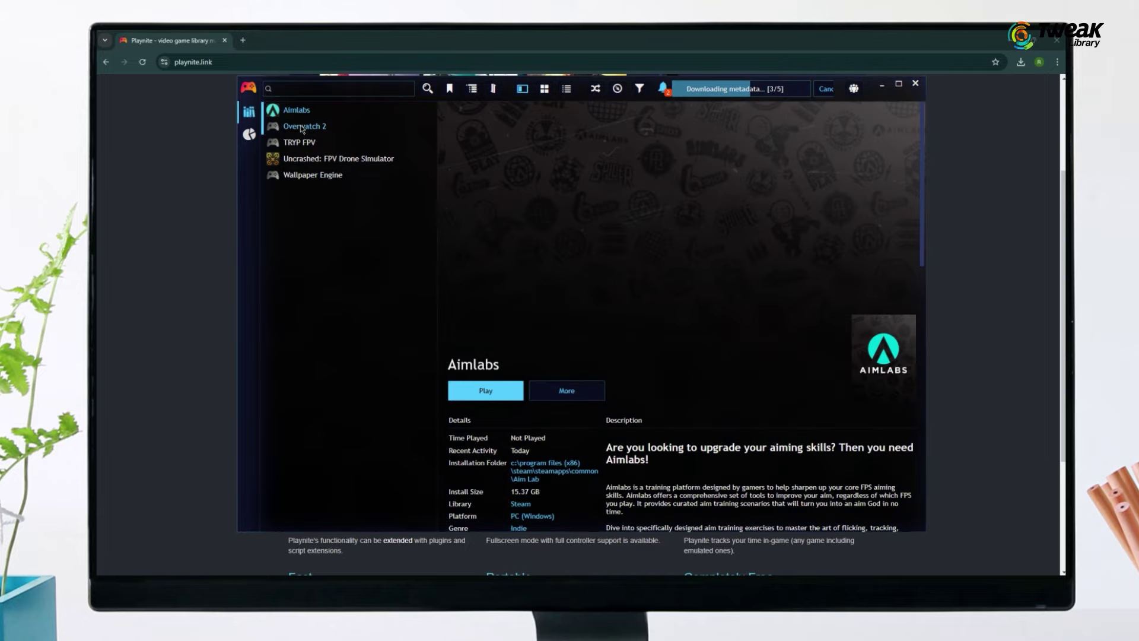
View the TRYP FPV and Wallpaper Engine game details.
left_click(298, 142)
left_click(307, 164, "ctrl")
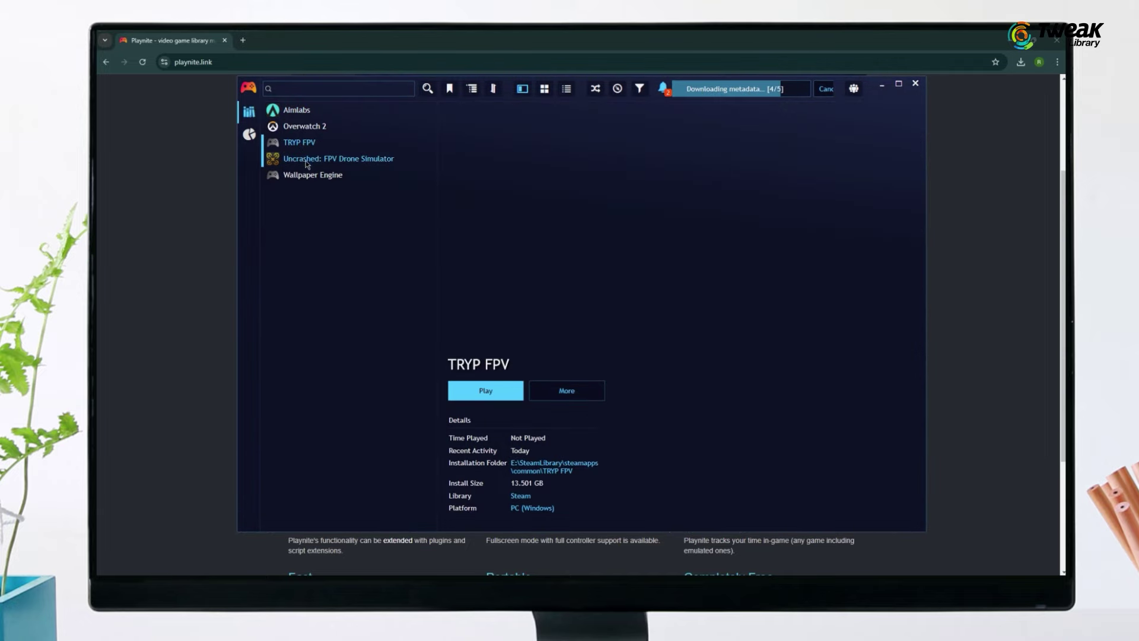
left_click(307, 175)
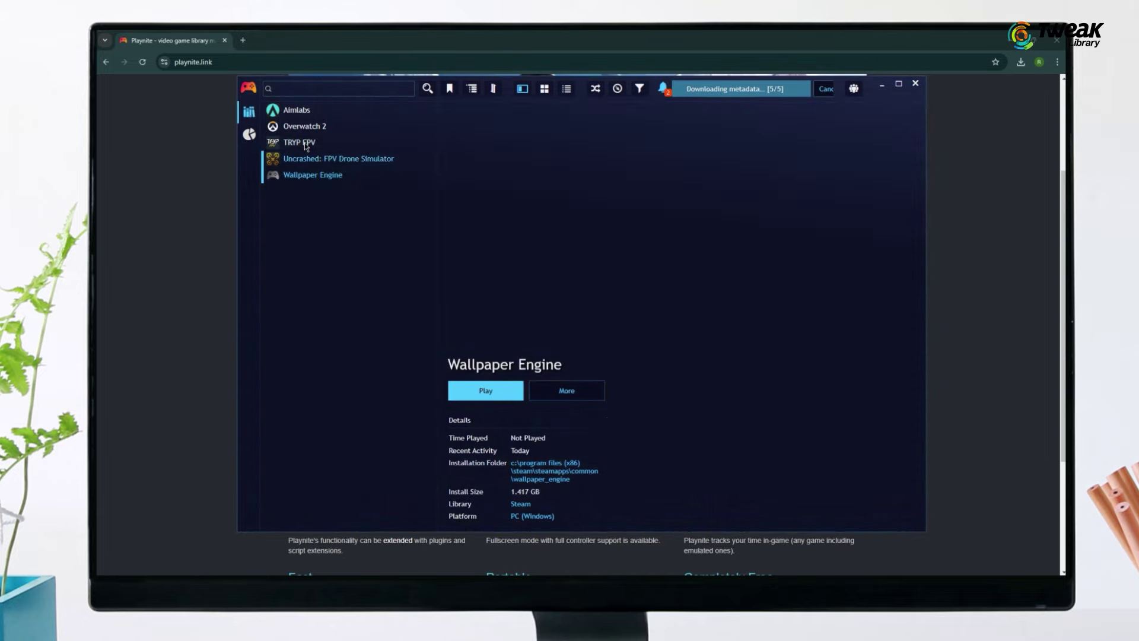
left_click(312, 145)
View Uncrashed details, check Statistics, then select Aimlabs in the library.
left_click(320, 159)
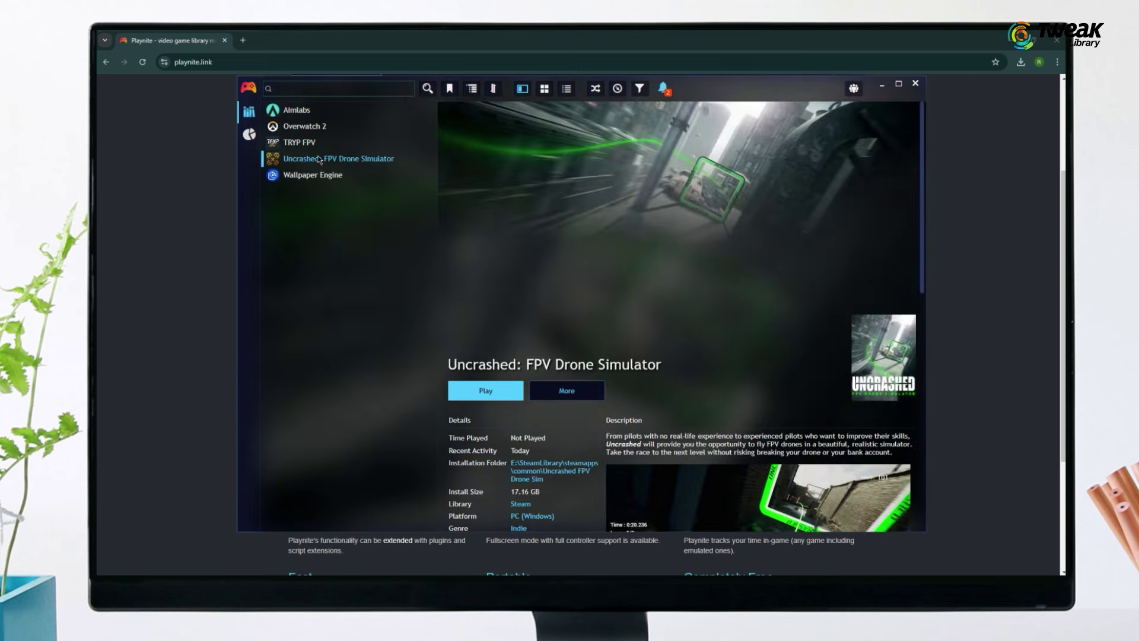
left_click(249, 134)
left_click(248, 111)
left_click(296, 110)
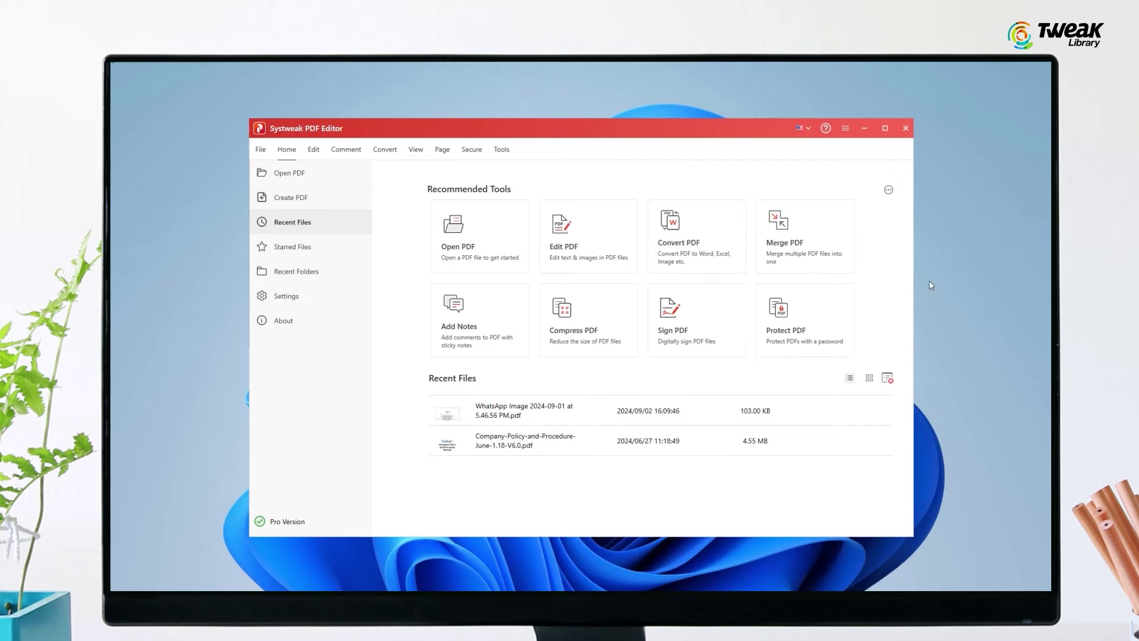
Open the workplace_policies PDF from the Open PDF card.
left_click(513, 242)
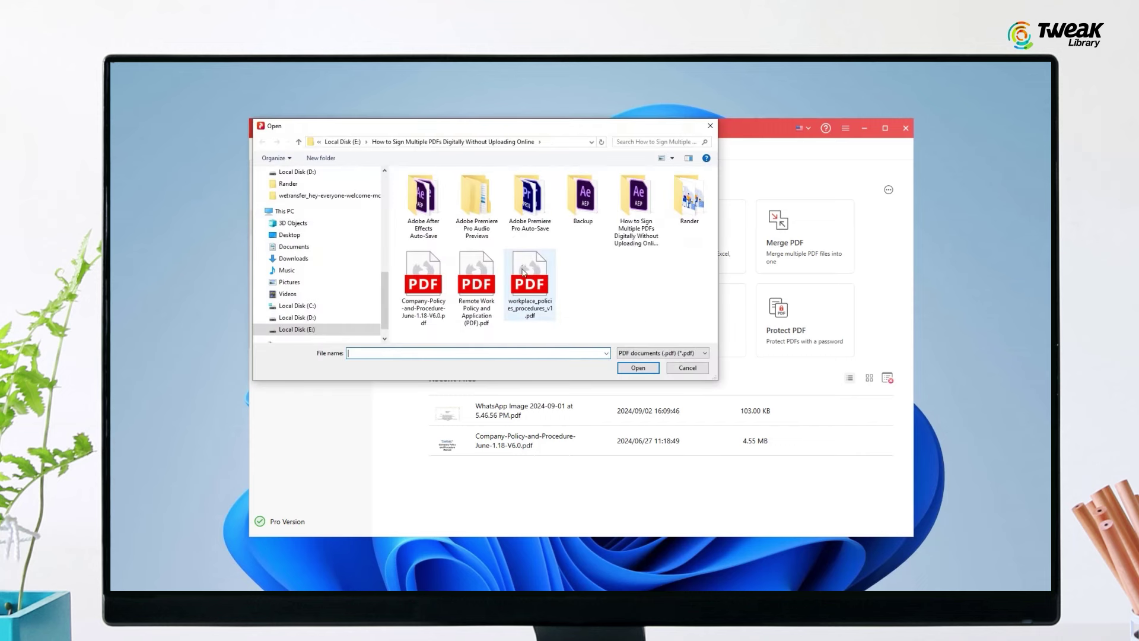
left_click(638, 367)
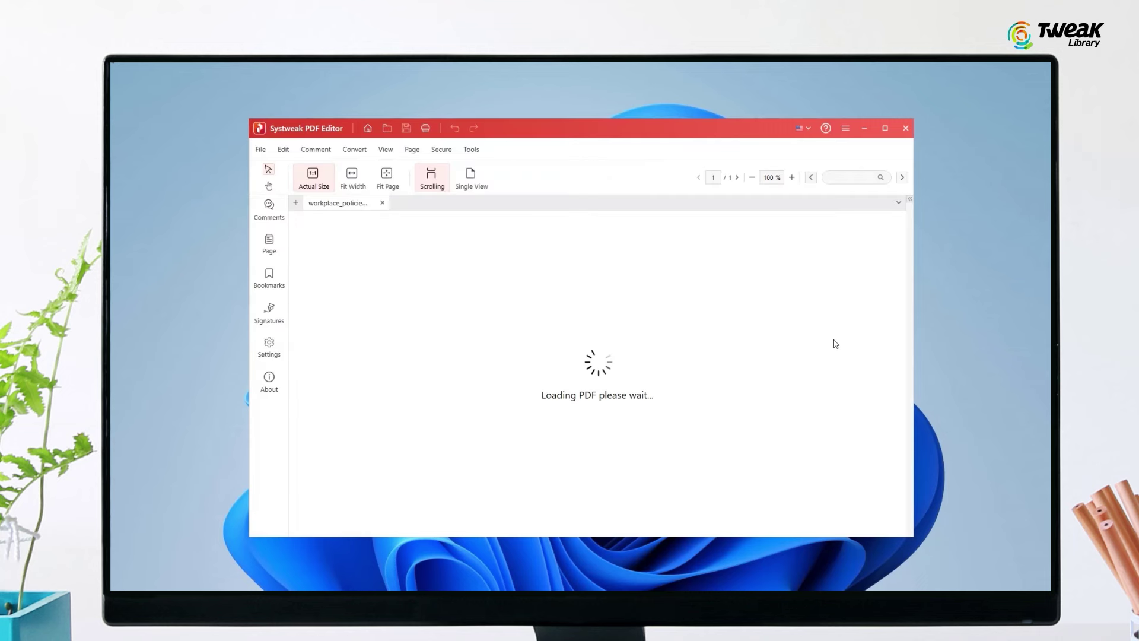
scroll(835, 344, "down", 5)
scroll(713, 355, "down", 5)
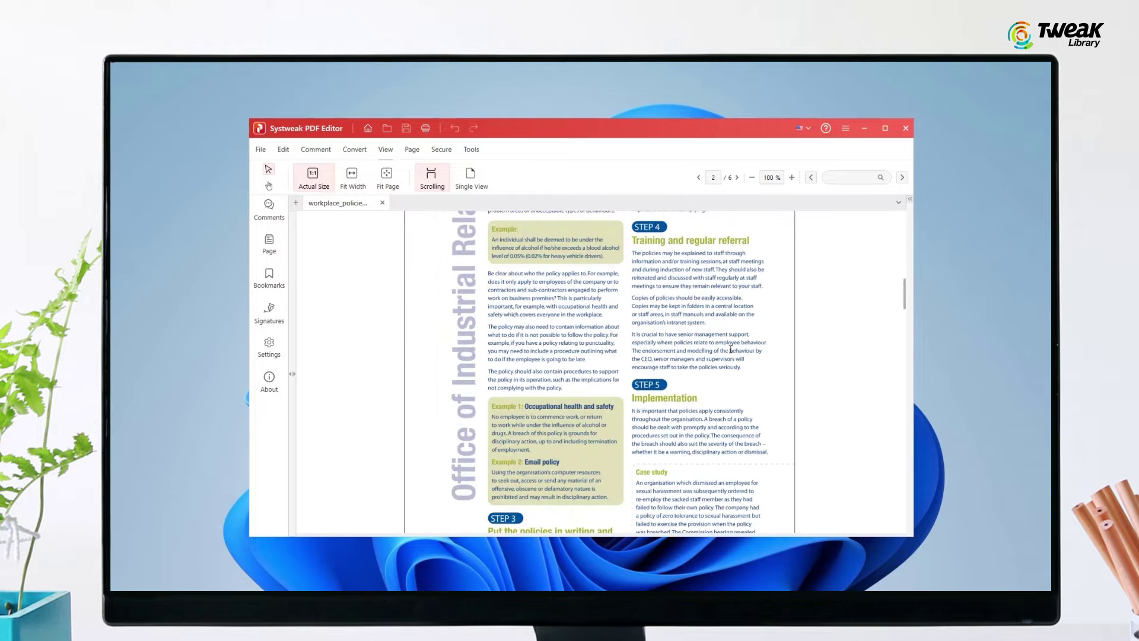
scroll(639, 365, "down", 5)
scroll(638, 365, "down", 5)
scroll(639, 364, "down", 5)
scroll(638, 365, "up", 3)
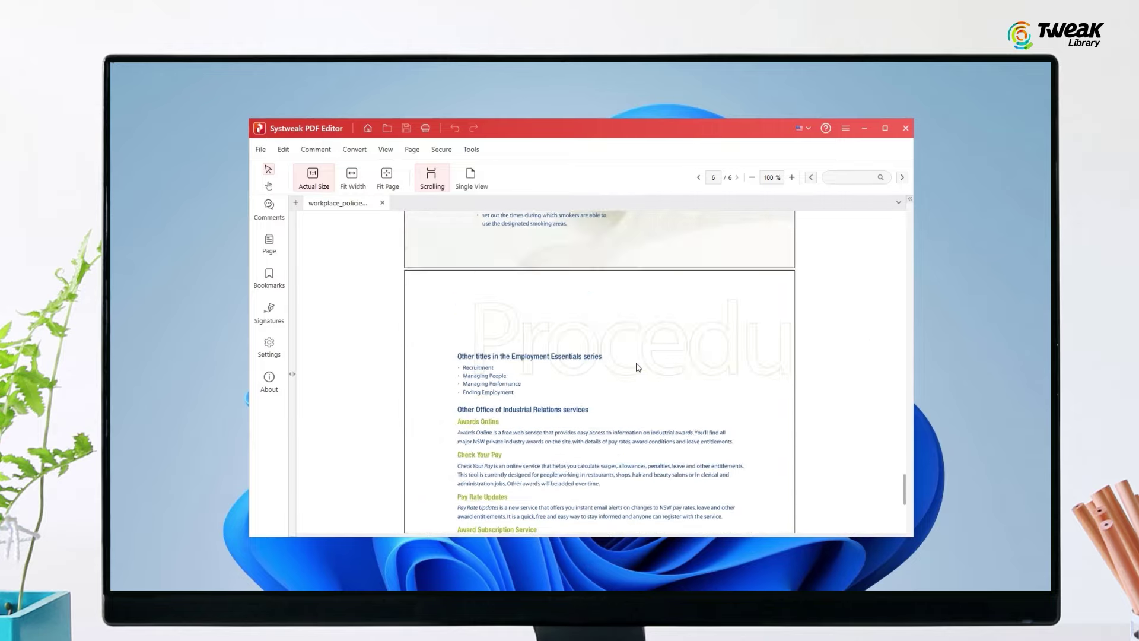
scroll(638, 365, "up", 5)
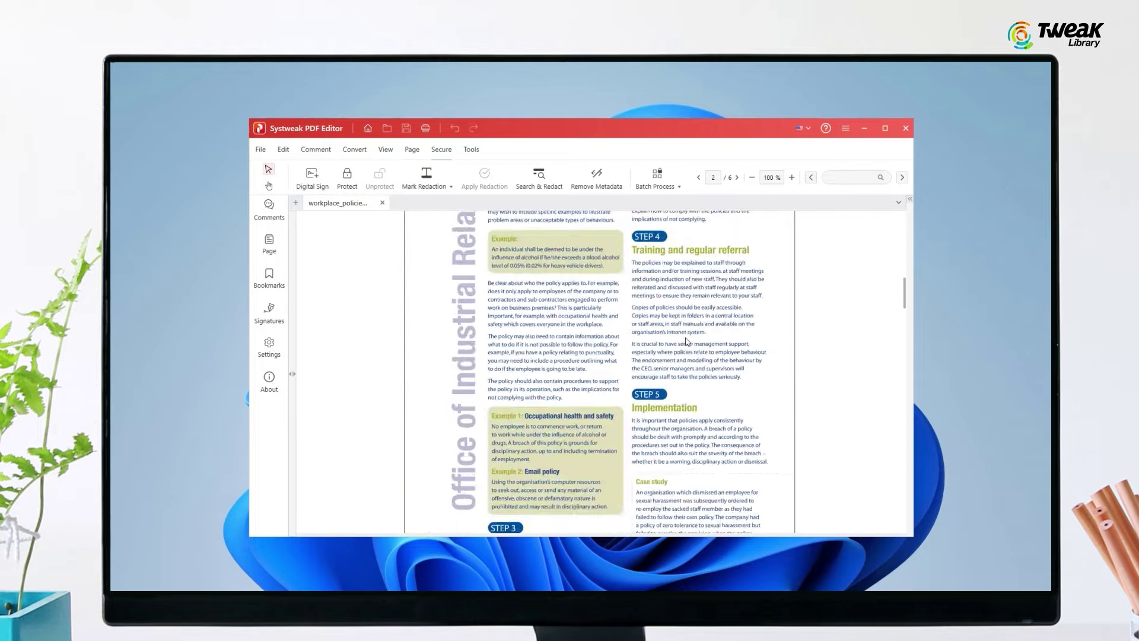
Open the Protect PDF password dialog from the Secure tab.
left_click(347, 178)
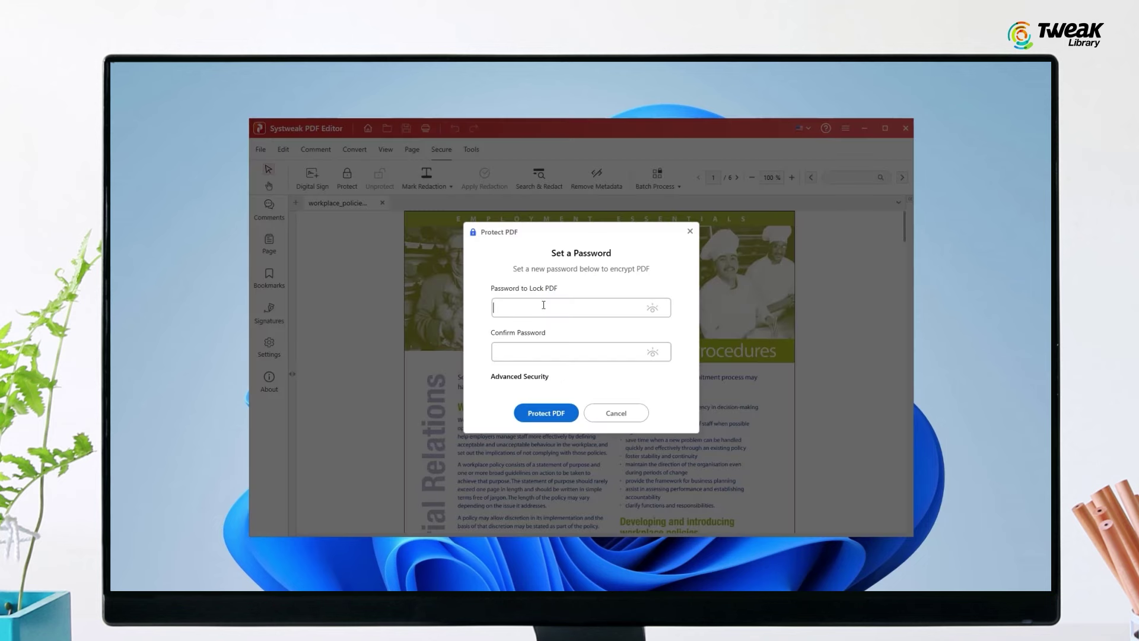